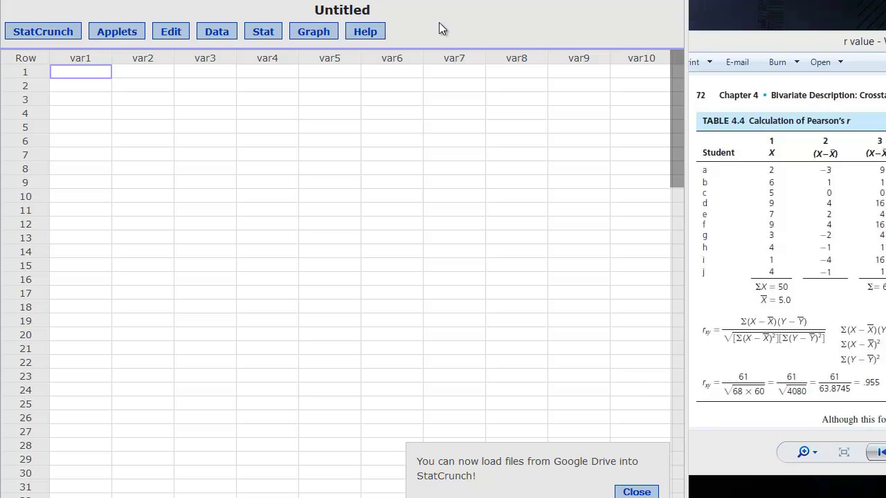
- Rename the first column from var1 to Months
left_click(289, 9)
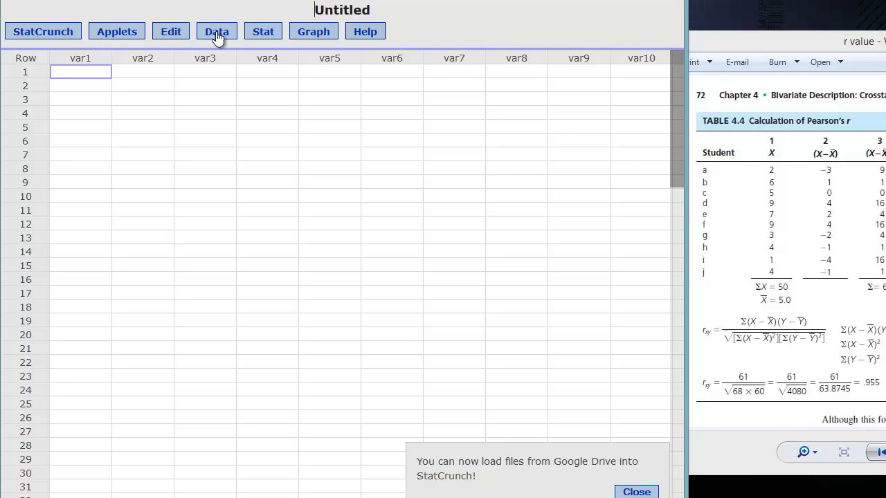
left_click(100, 58)
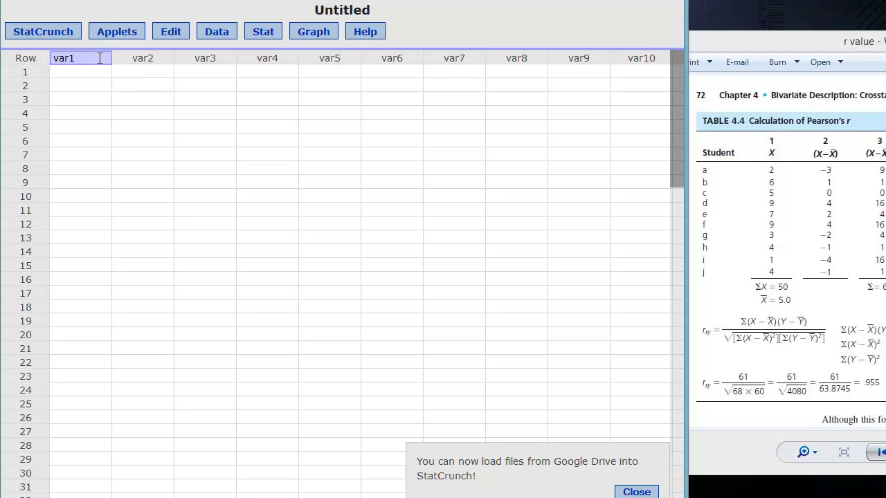
key("BackSpace")
key("BackSpace")
key("BackSpace")
key("BackSpace")
type("Months")
- Enter the eight Months values (1,1,2,2,2,3,3,3) and Debt values from 3.4 to 0.7
left_click(97, 72)
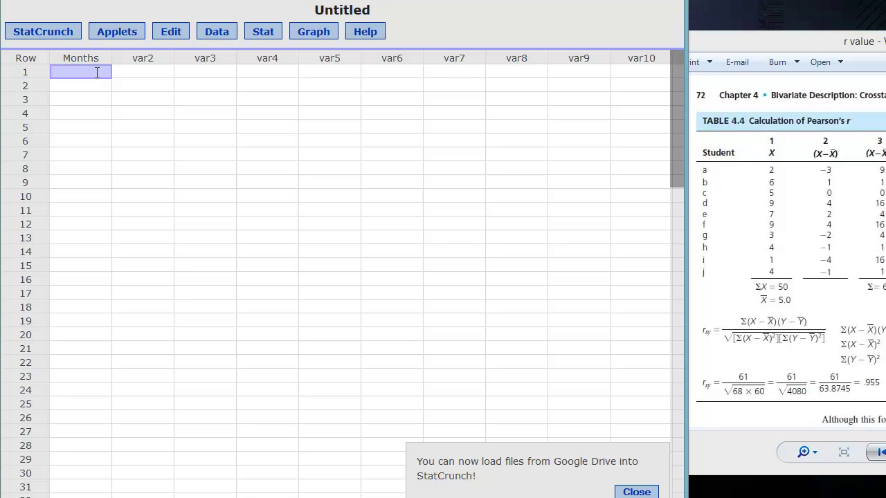
type("1")
left_click(139, 73)
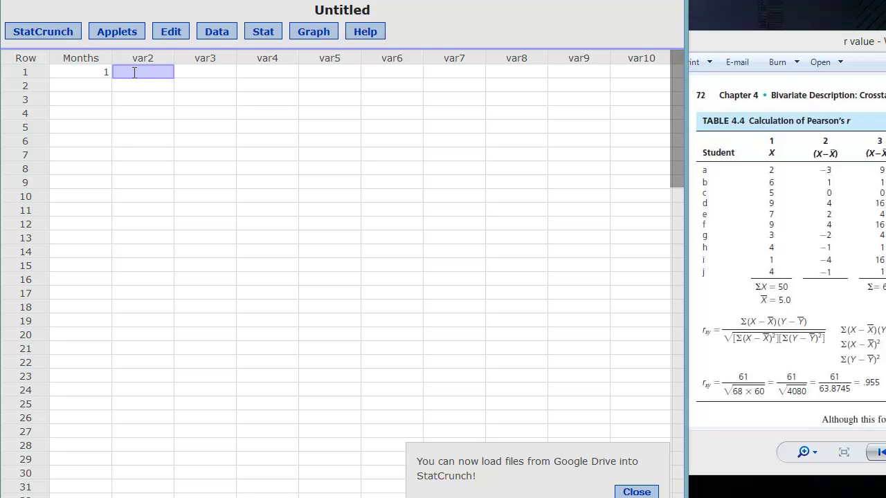
type("3.4")
left_click(105, 85)
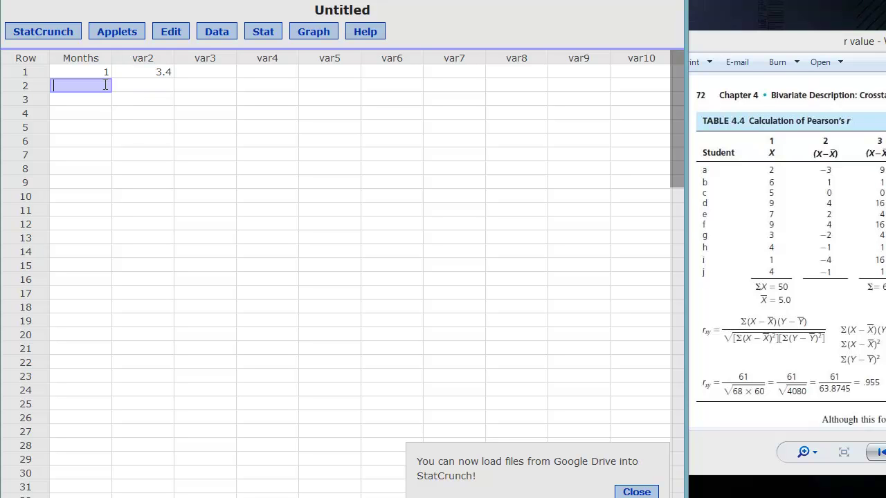
type("1")
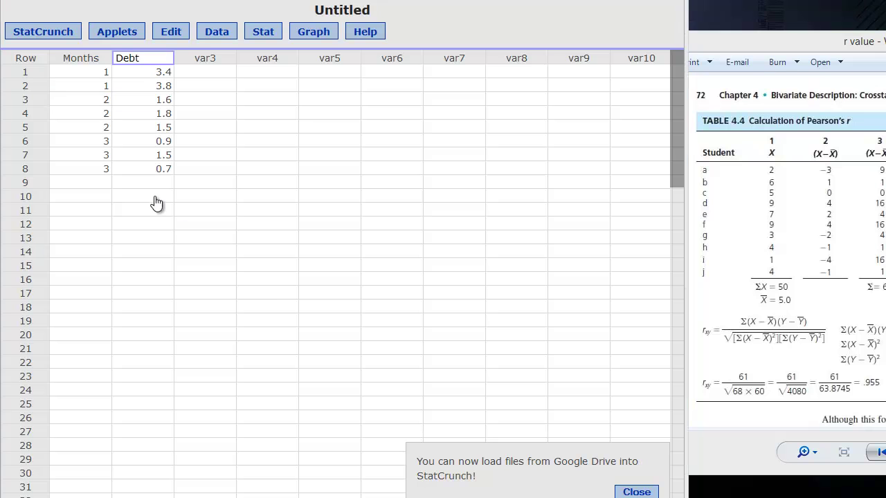
left_click(151, 198)
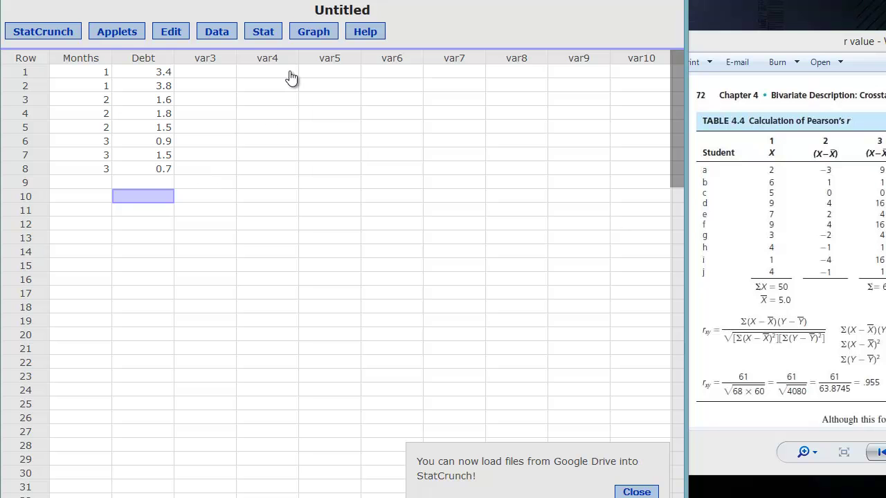
- Start a Graph > Scatter Plot with Months as the X column and Debt as the Y column
left_click(312, 35)
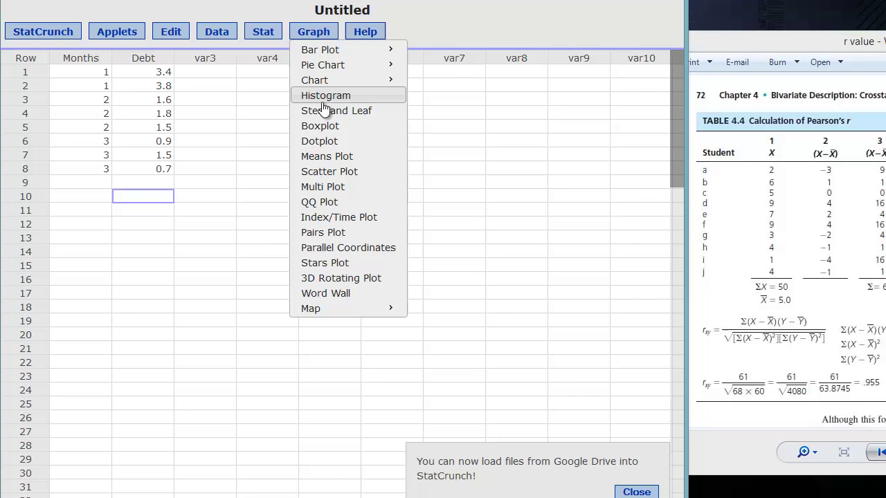
left_click(372, 173)
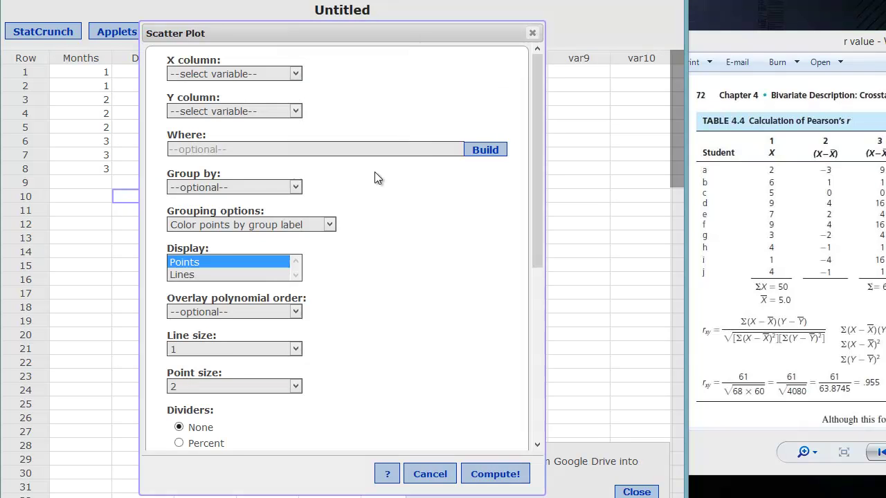
left_click(297, 72)
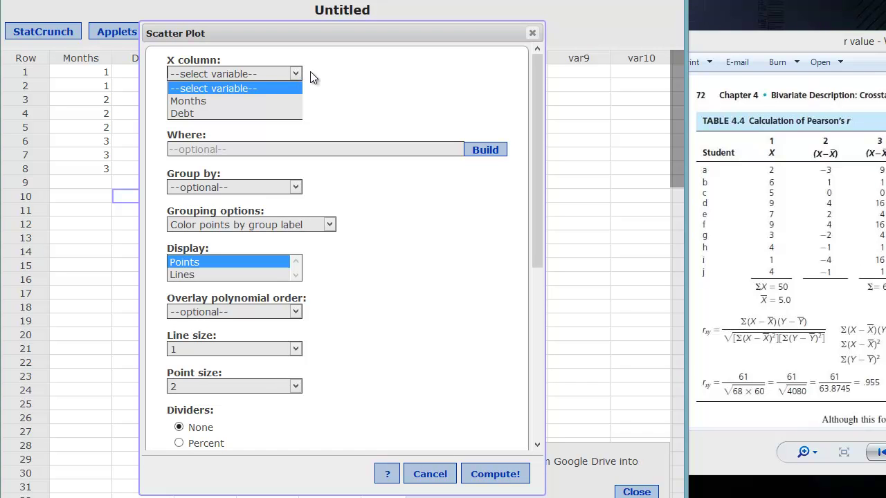
left_click(310, 70)
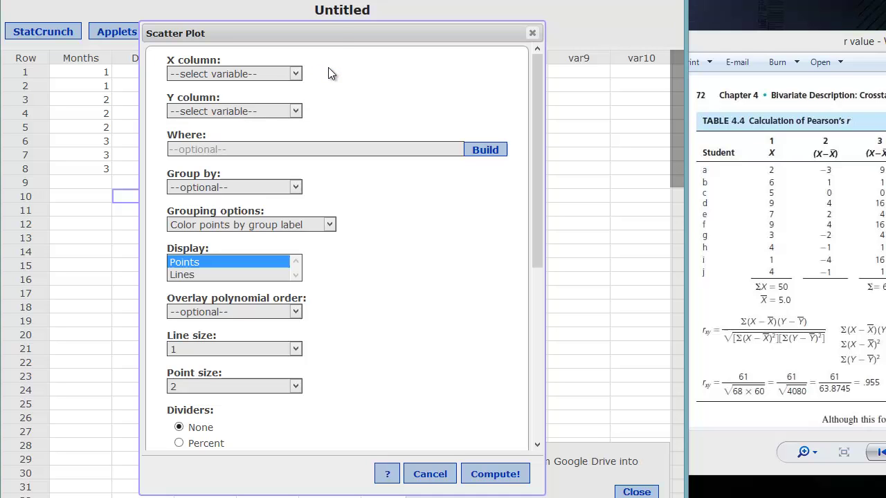
left_click_drag(335, 35, 433, 15)
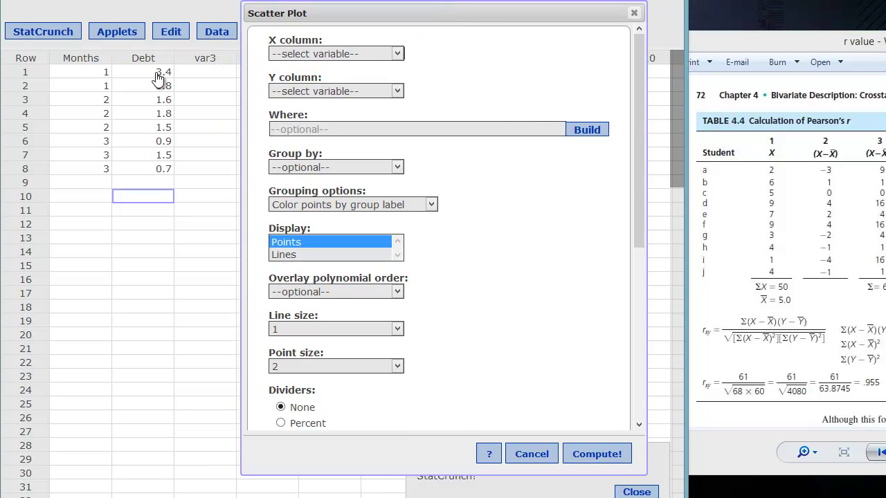
left_click(398, 91)
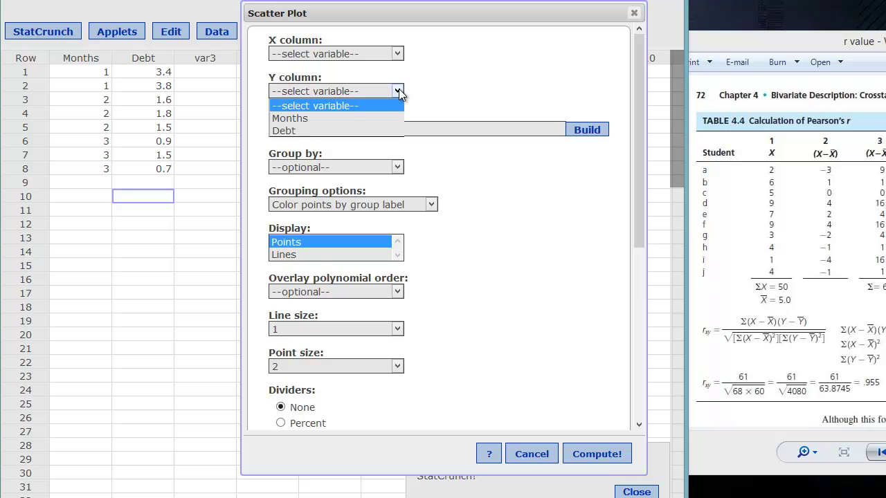
left_click(324, 128)
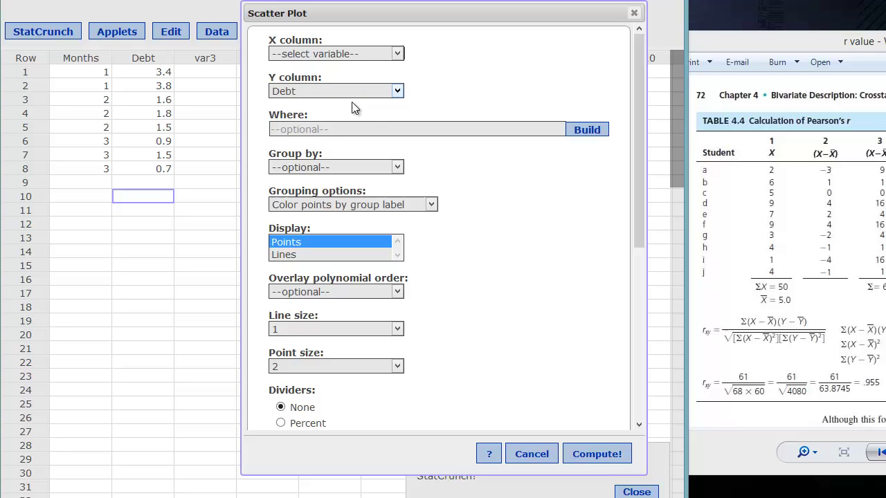
left_click(398, 53)
left_click(382, 81)
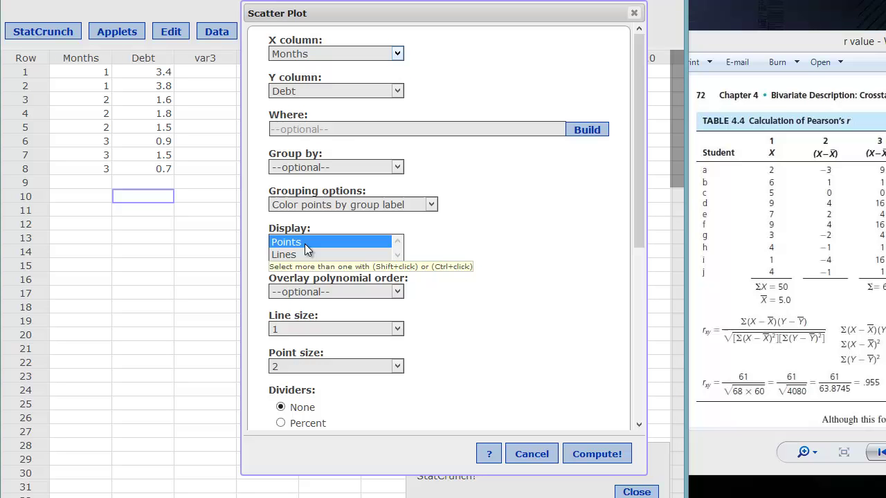
- Keep the data shown as points and add a linear fit line of thickness 3
left_click(340, 254)
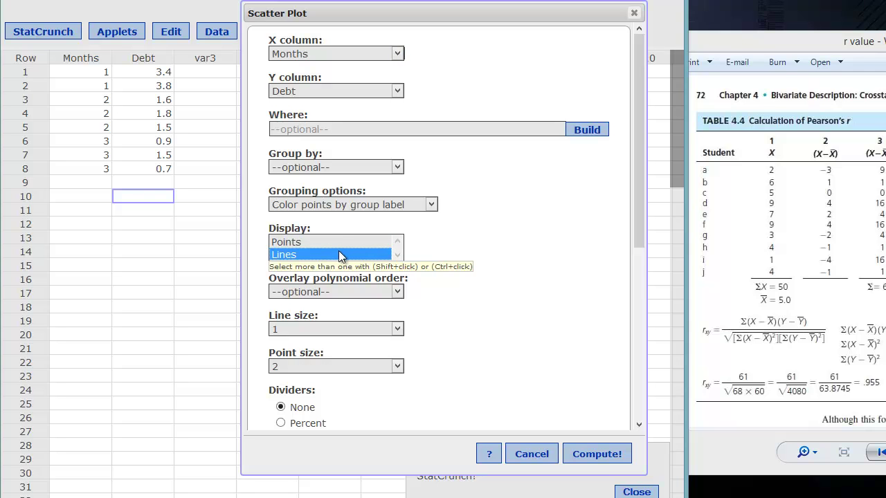
left_click(339, 242)
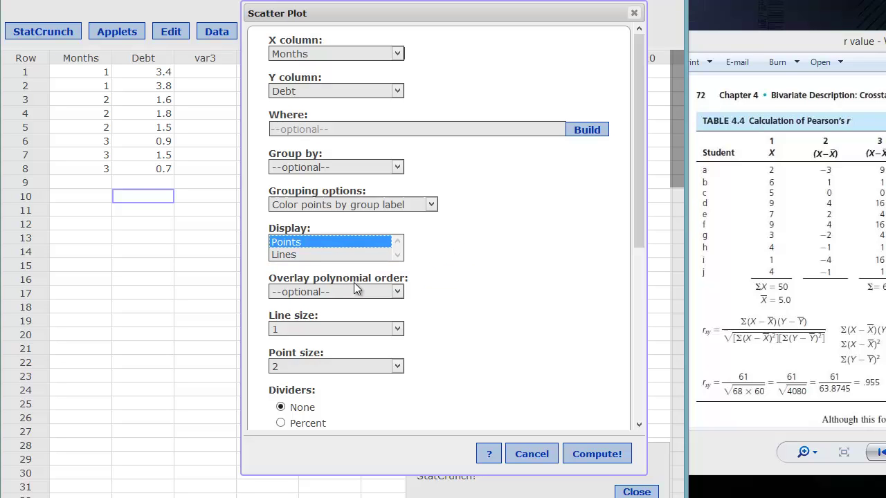
left_click(400, 291)
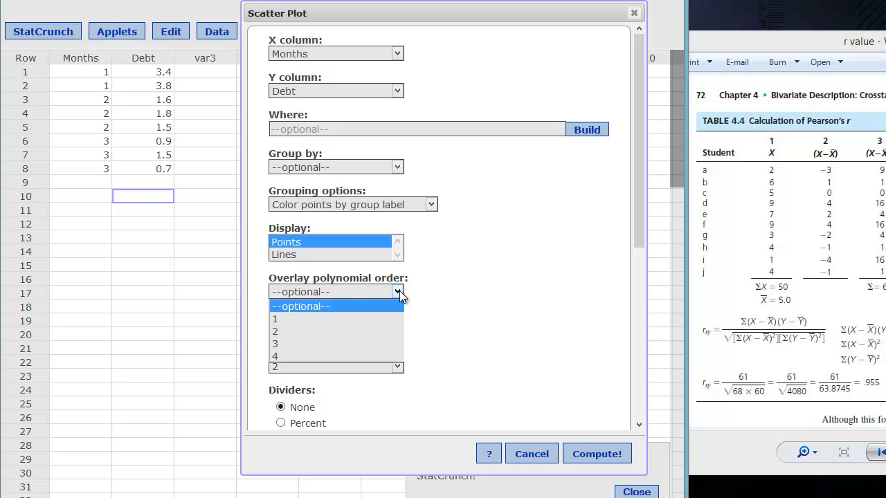
left_click(360, 319)
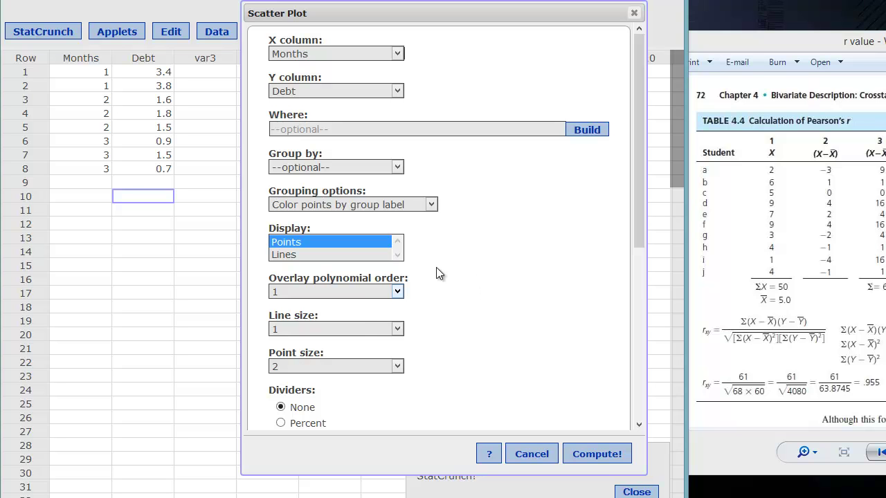
left_click(398, 331)
left_click(385, 367)
- Set point size to 5, compute the scatter plot, and move its window up-left
left_click(399, 365)
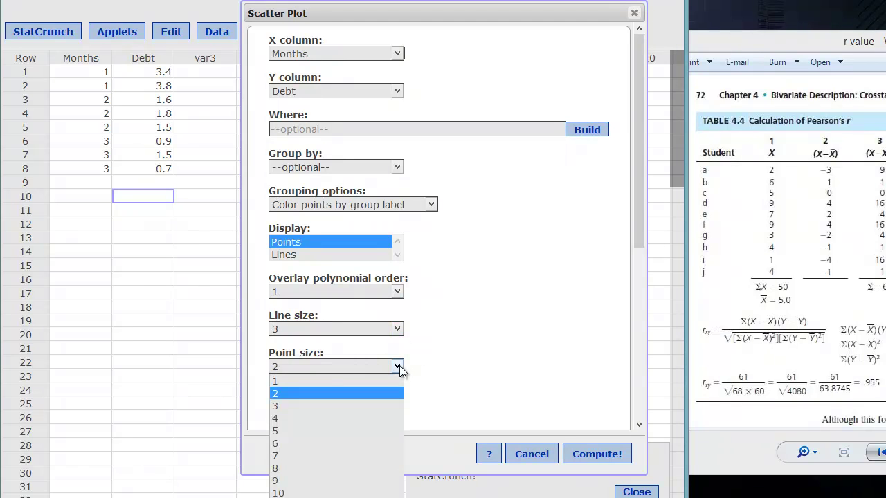
left_click(377, 435)
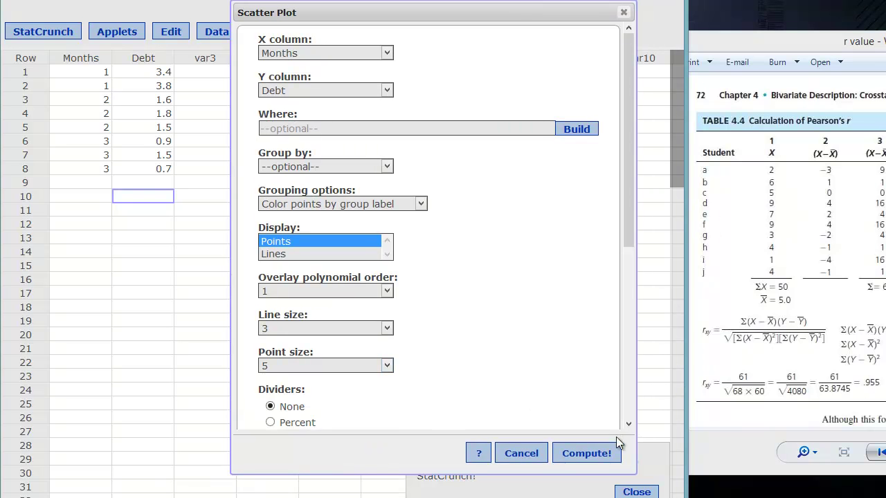
left_click(594, 454)
left_click_drag(501, 97, 411, 54)
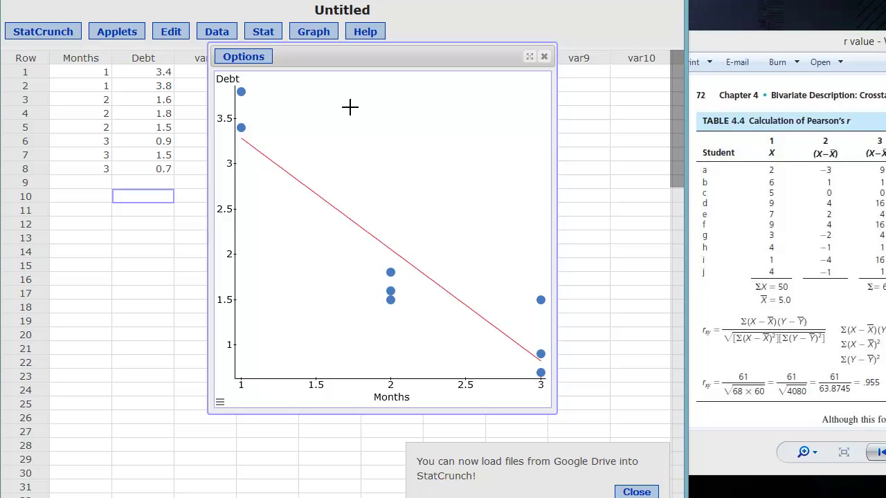
- Open the Stat > Summary Stats > Correlation dialog
left_click_drag(319, 56, 312, 56)
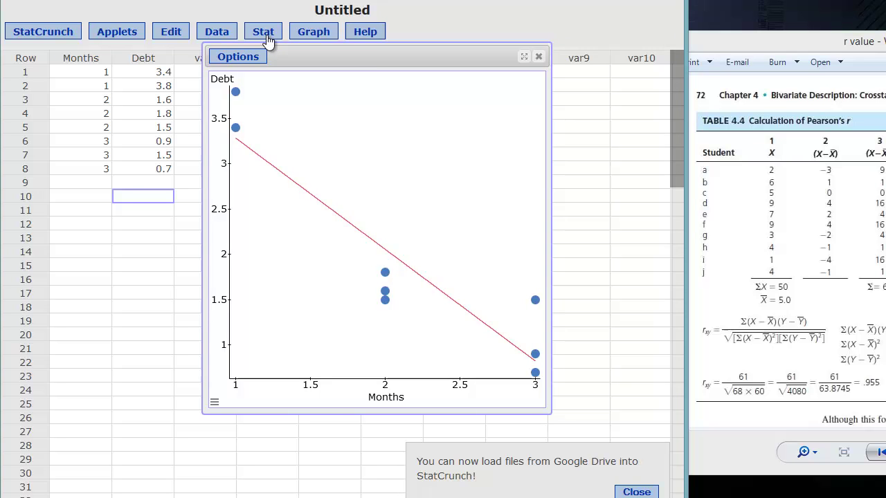
left_click(266, 36)
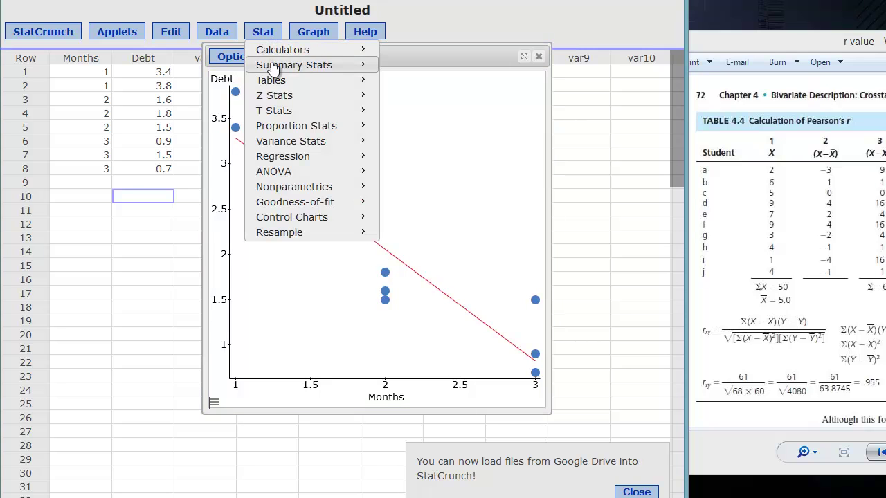
mouse_move(313, 69)
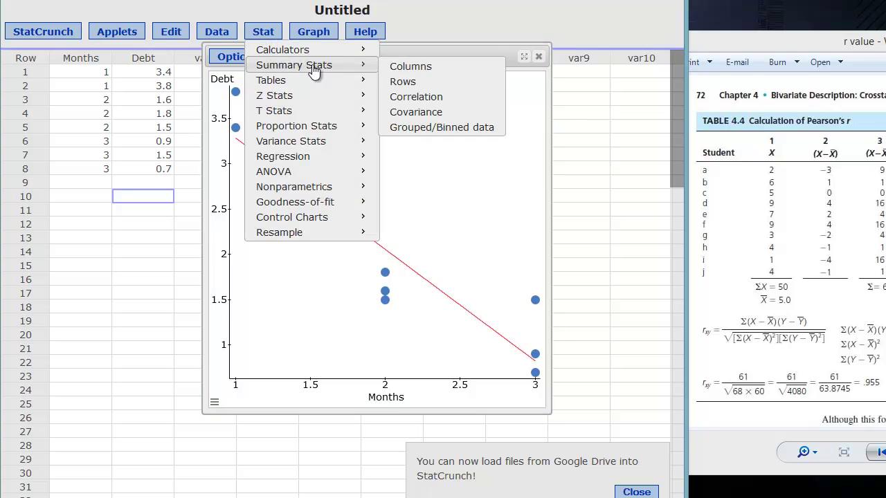
left_click(456, 102)
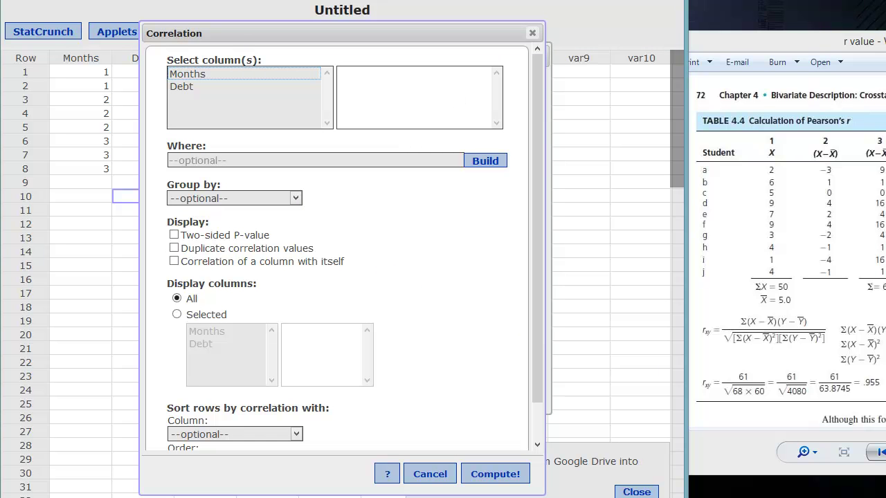
- Select Months and Debt and compute their correlation, giving -0.92024973
left_click_drag(883, 43, 493, 12)
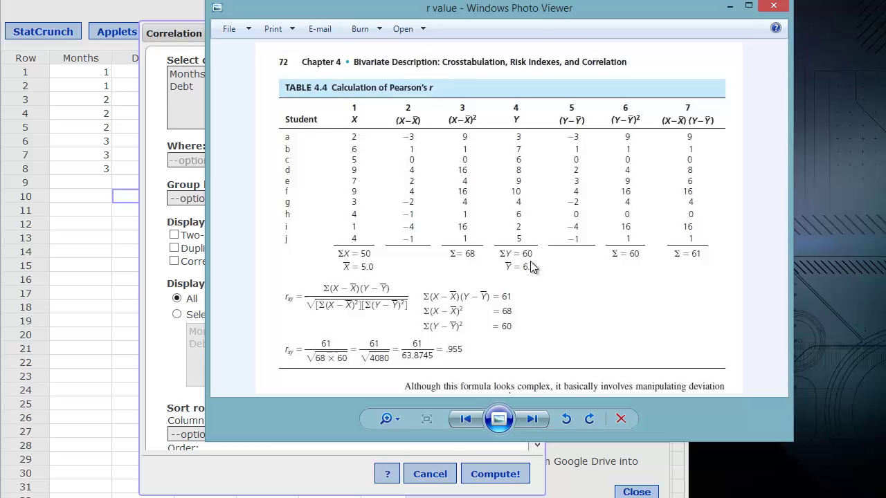
left_click_drag(518, 11, 885, 65)
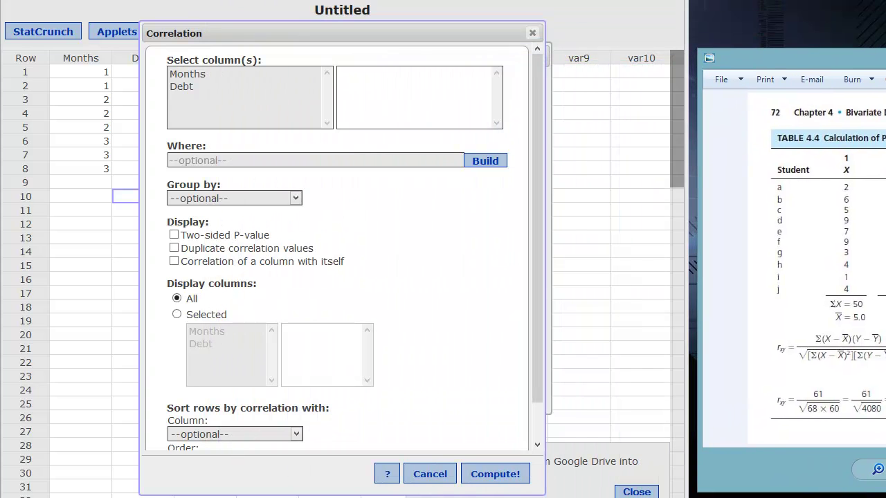
left_click(200, 73)
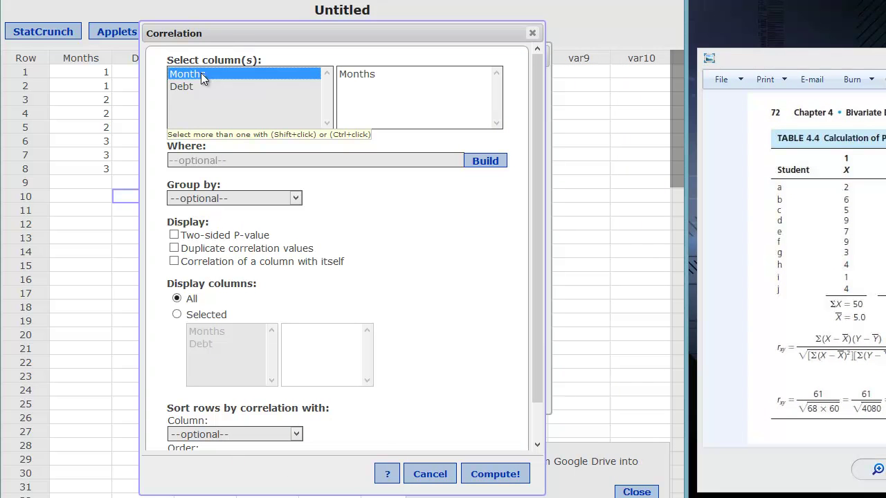
left_click(204, 84, "shift")
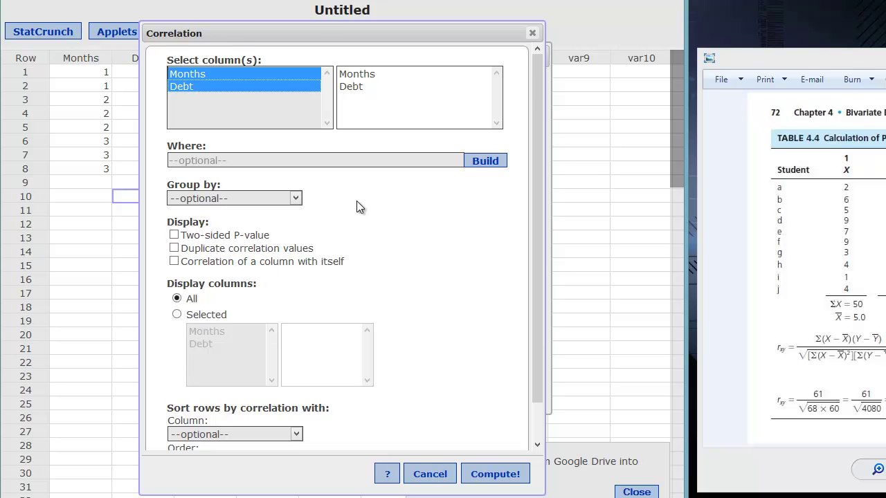
scroll(355, 205, "down", 1)
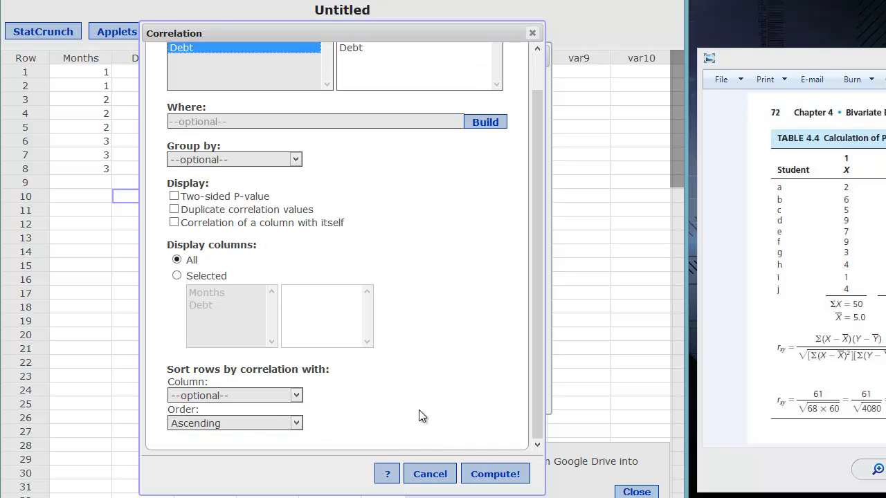
left_click(491, 475)
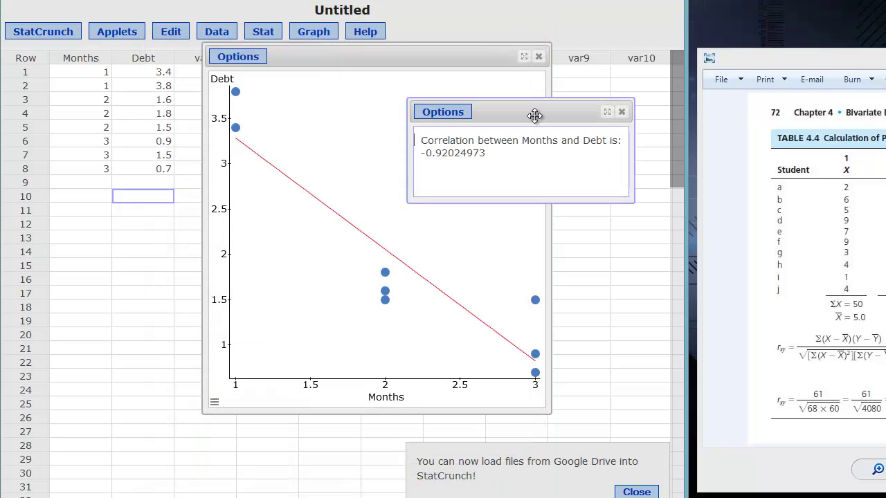
- Highlight the correlation value -0.92024973 and its result sentence in the results window
left_click_drag(535, 116, 461, 108)
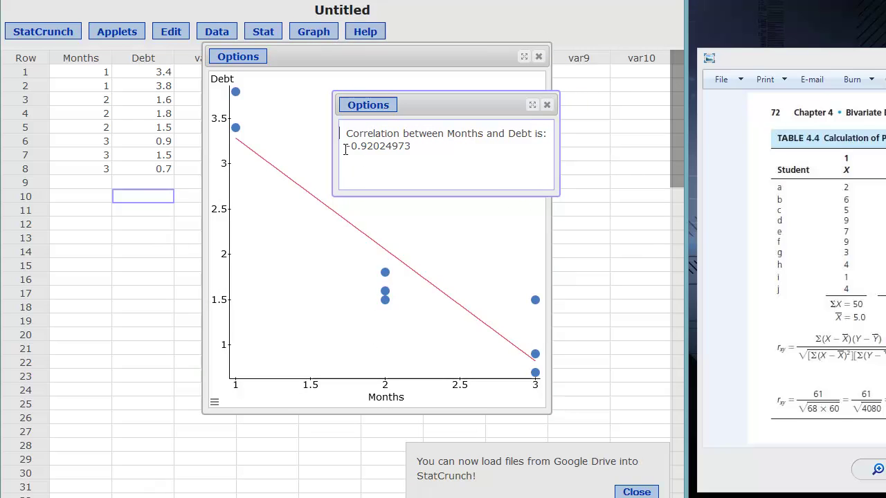
left_click_drag(344, 149, 422, 147)
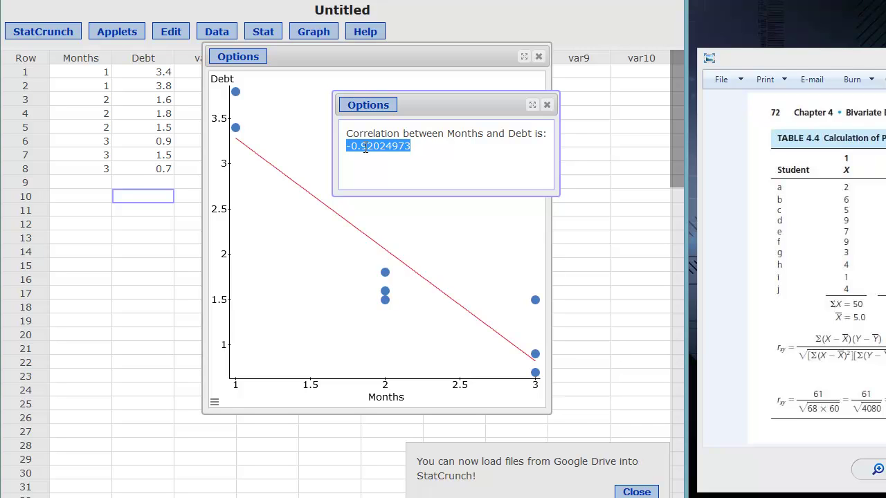
left_click_drag(360, 147, 376, 147)
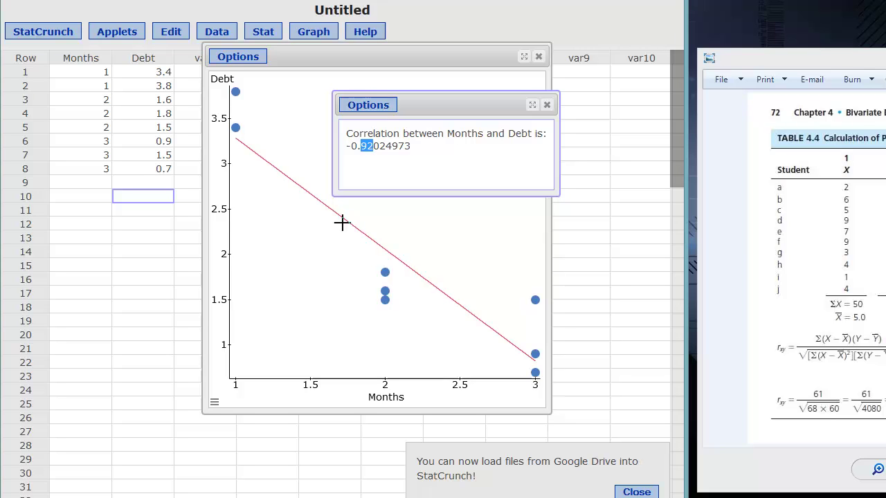
left_click(431, 151)
left_click_drag(347, 135, 420, 145)
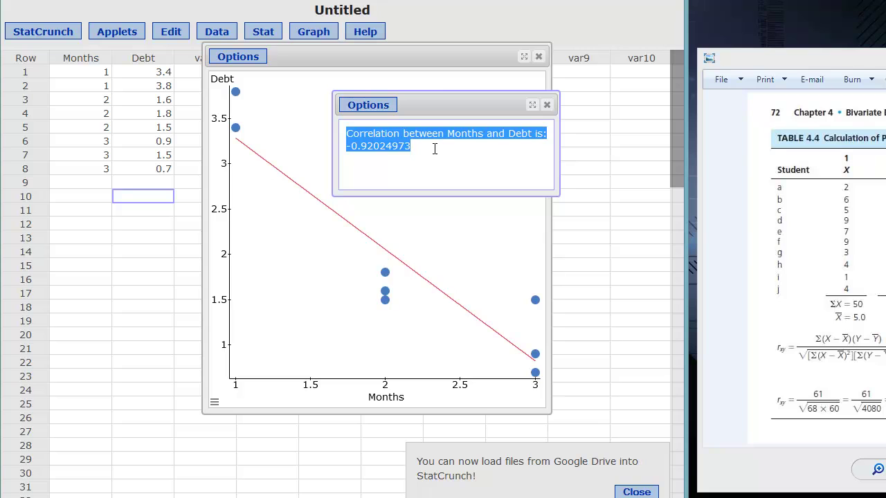
- Place the scatter plot window to the left beside the correlation result
left_click_drag(439, 104, 498, 122)
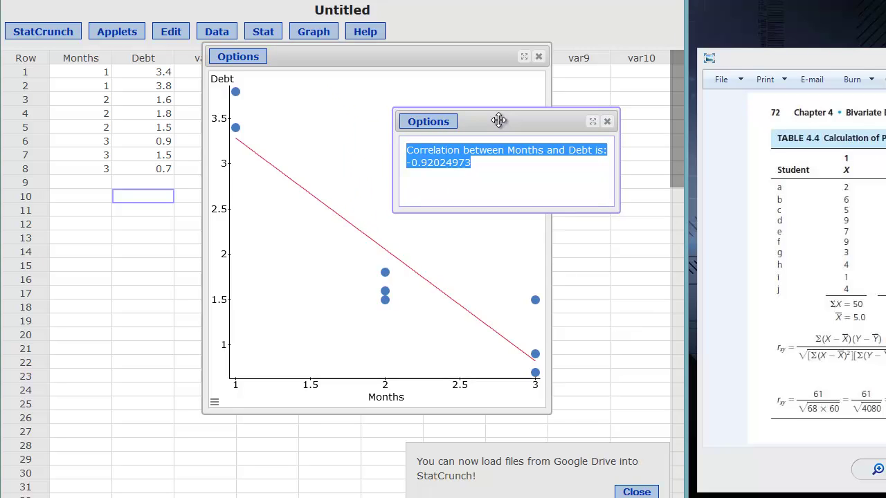
left_click(355, 106)
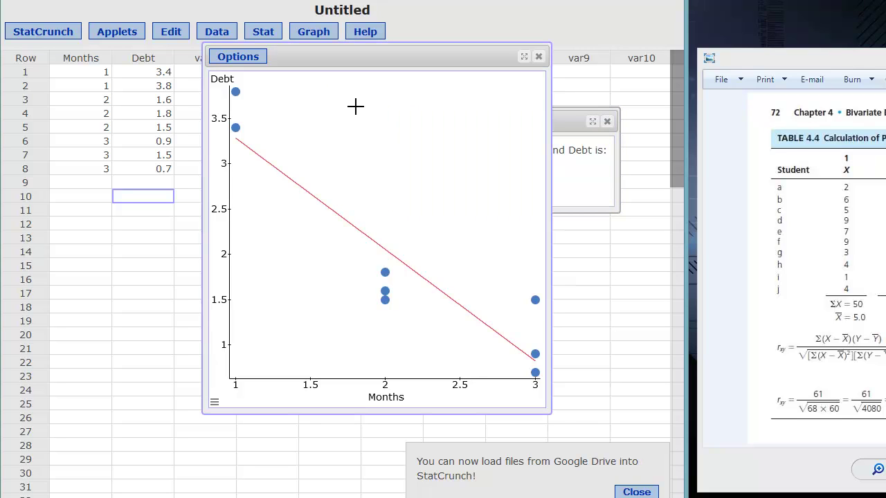
left_click_drag(366, 58, 162, 54)
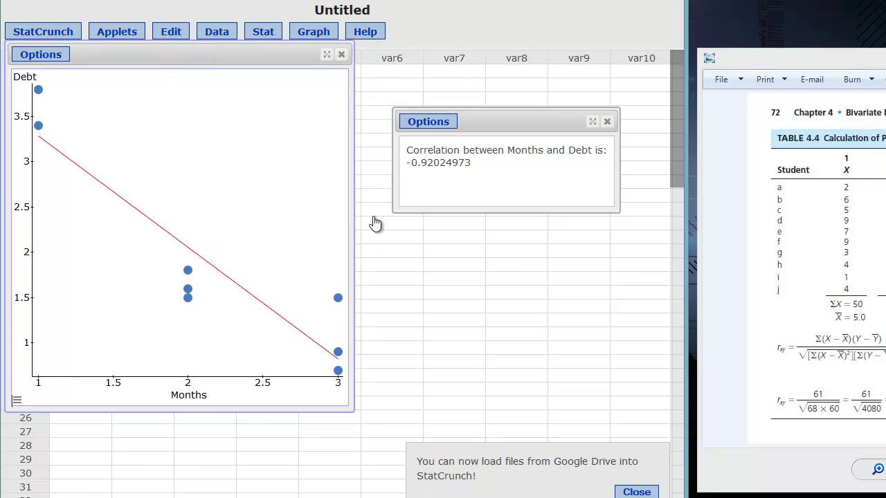